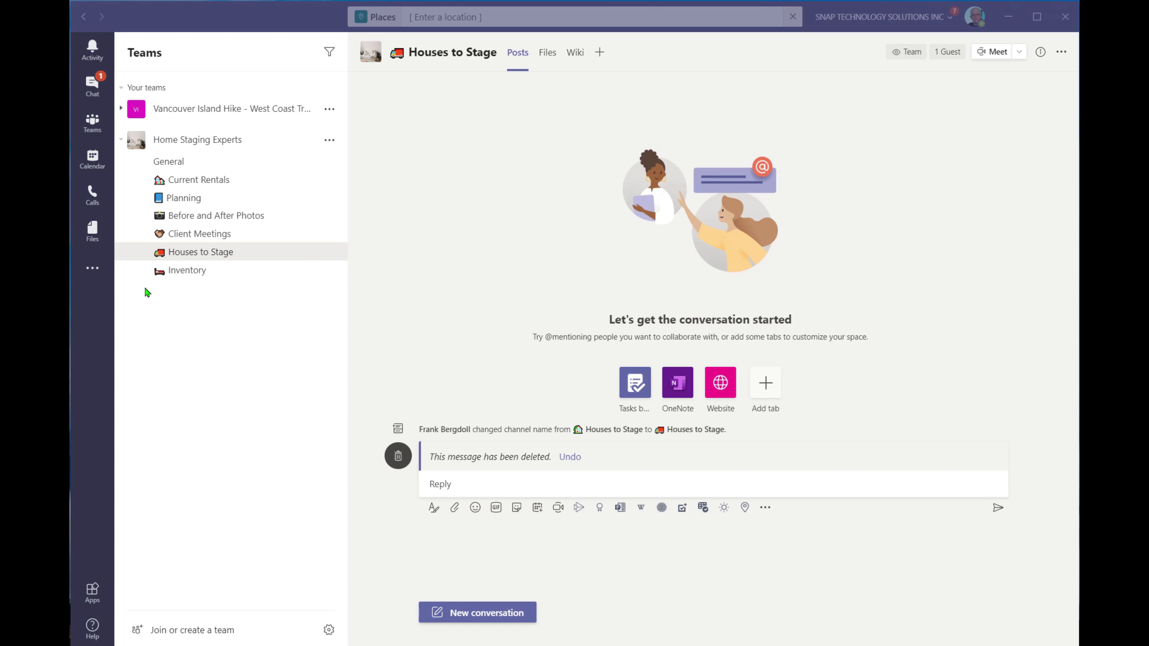
Find the Places app in the app list and open it
click(92, 269)
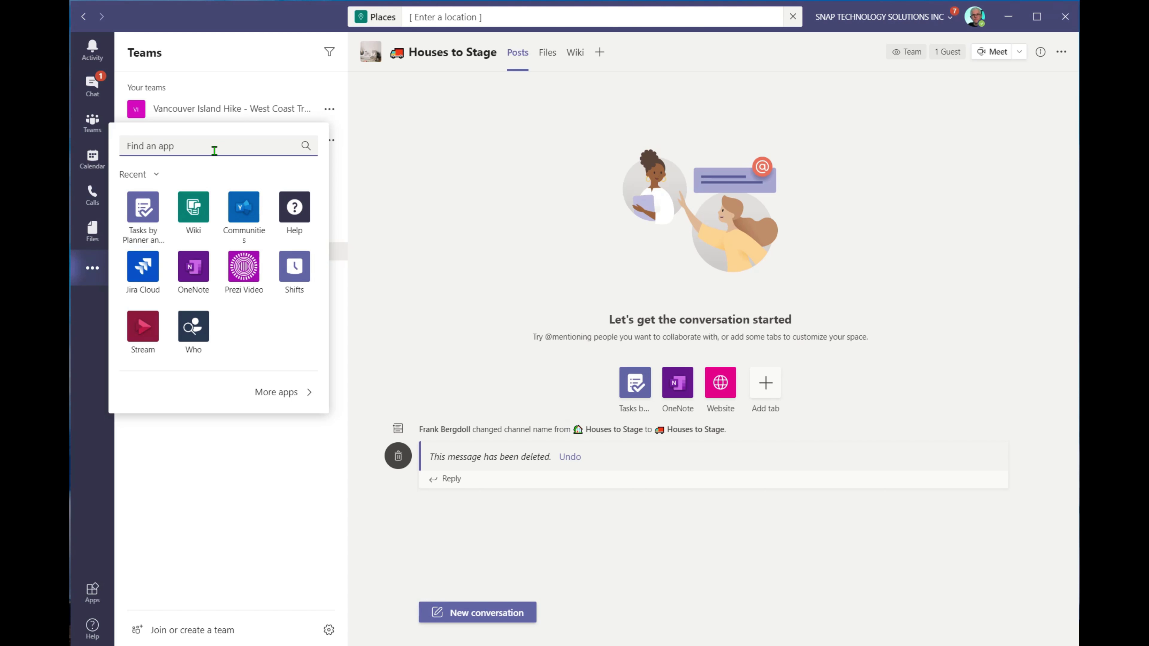
text(places)
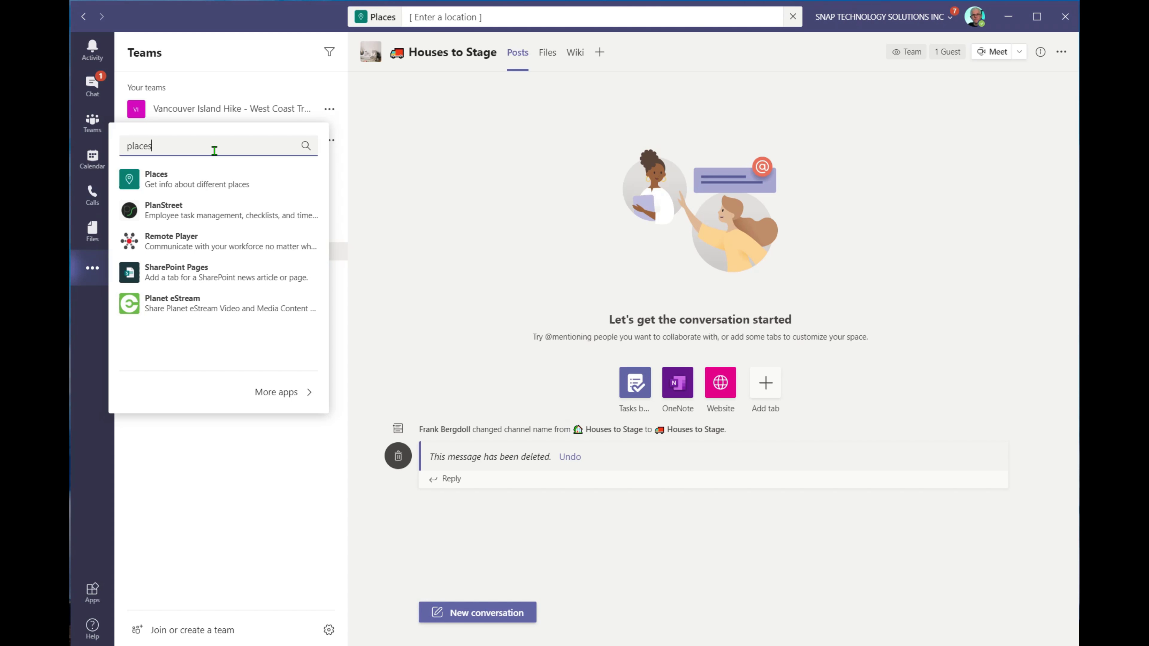
click(215, 185)
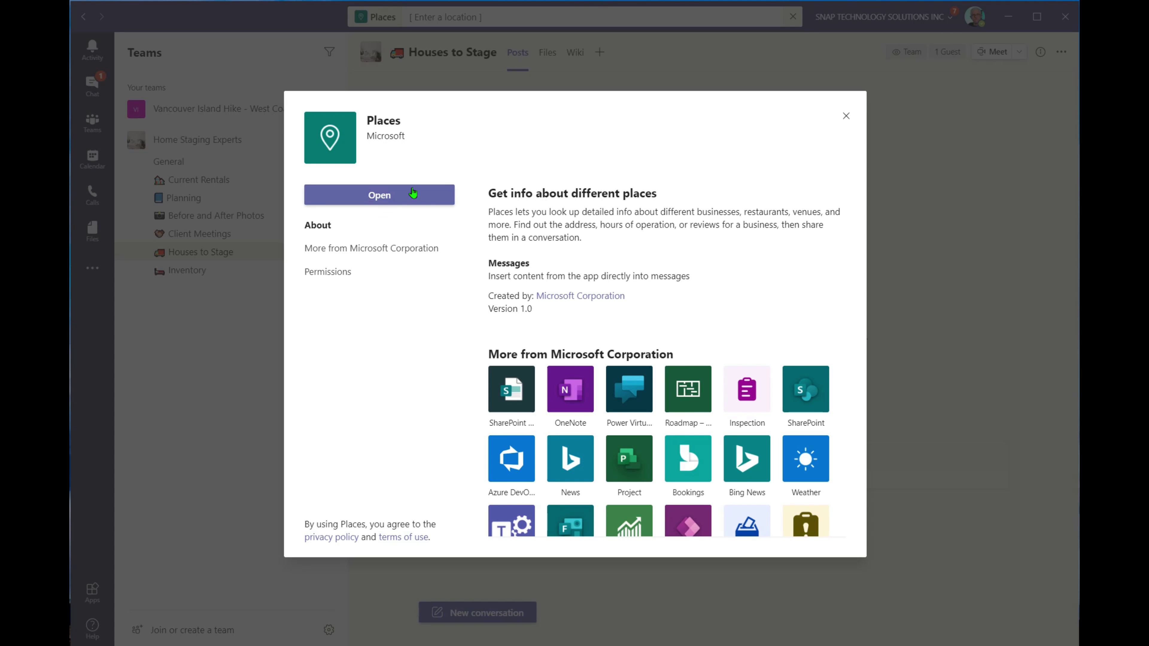
click(379, 199)
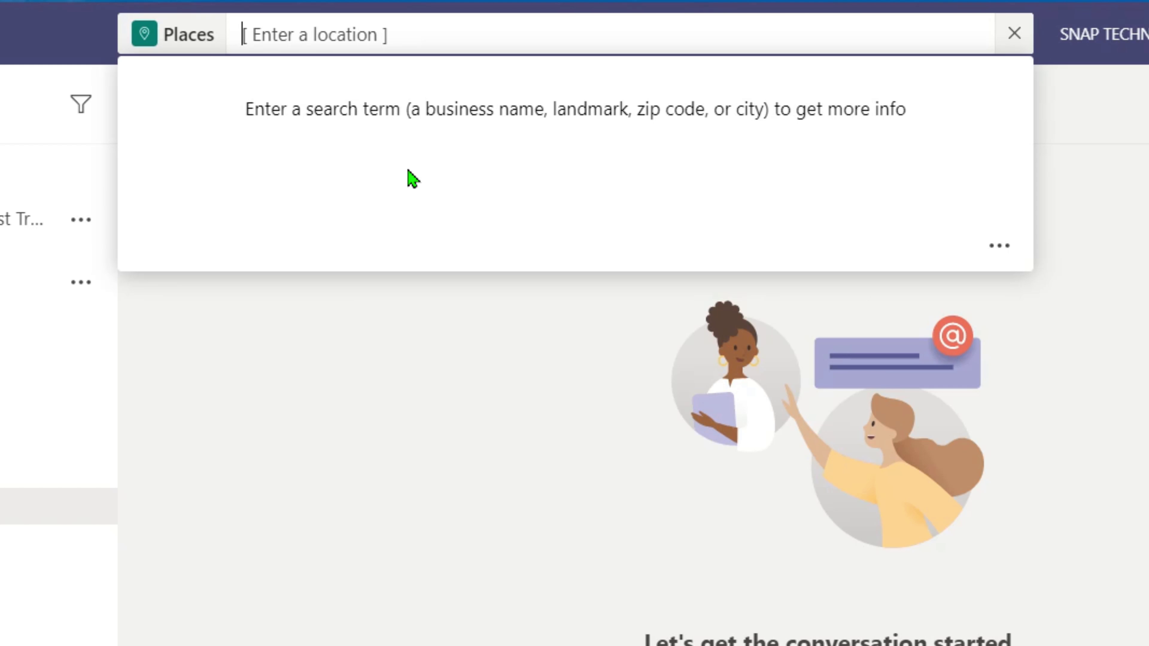
Search Places for "calgary tower" and open the Calgary Tower location card
text(ca)
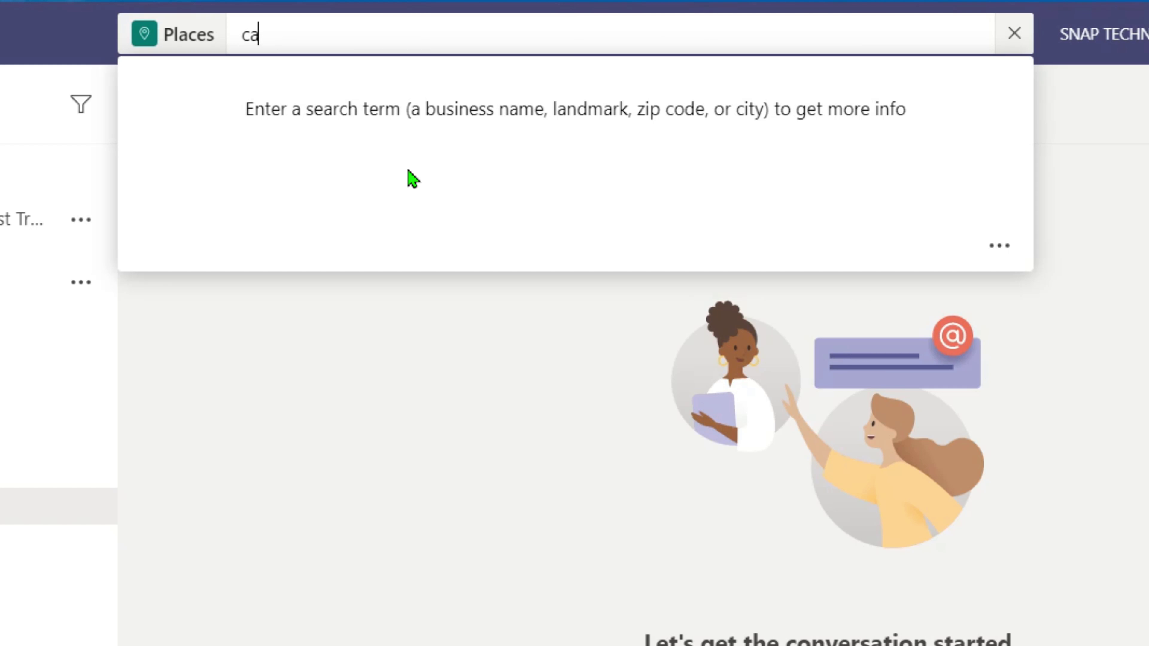
text(lgary)
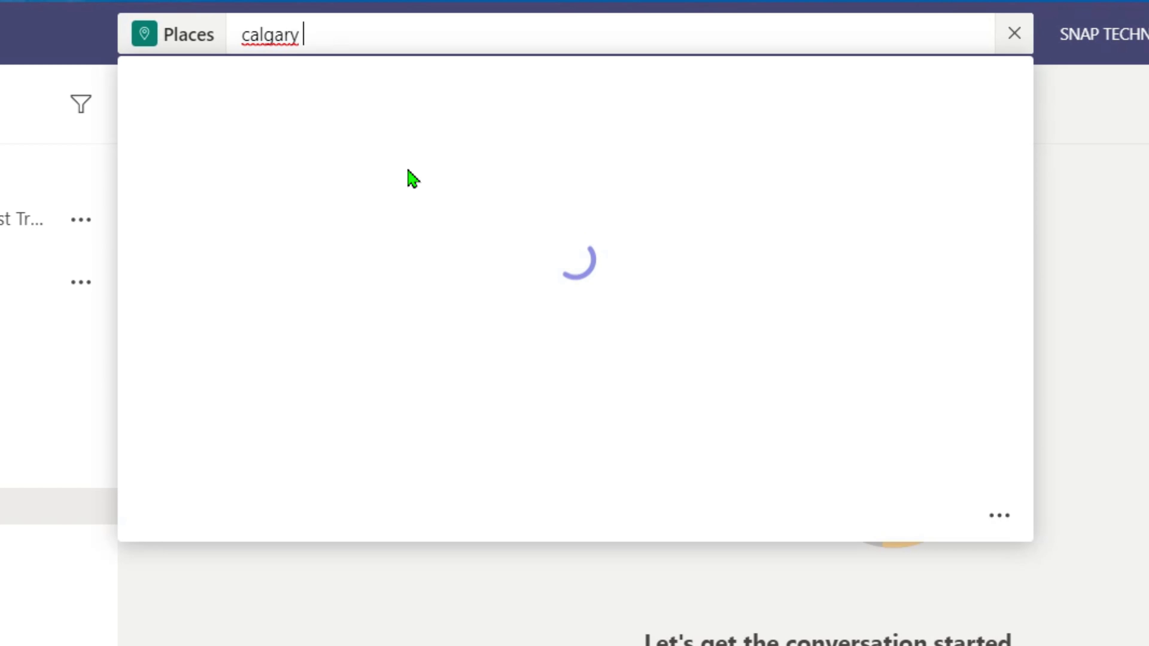
text( tower)
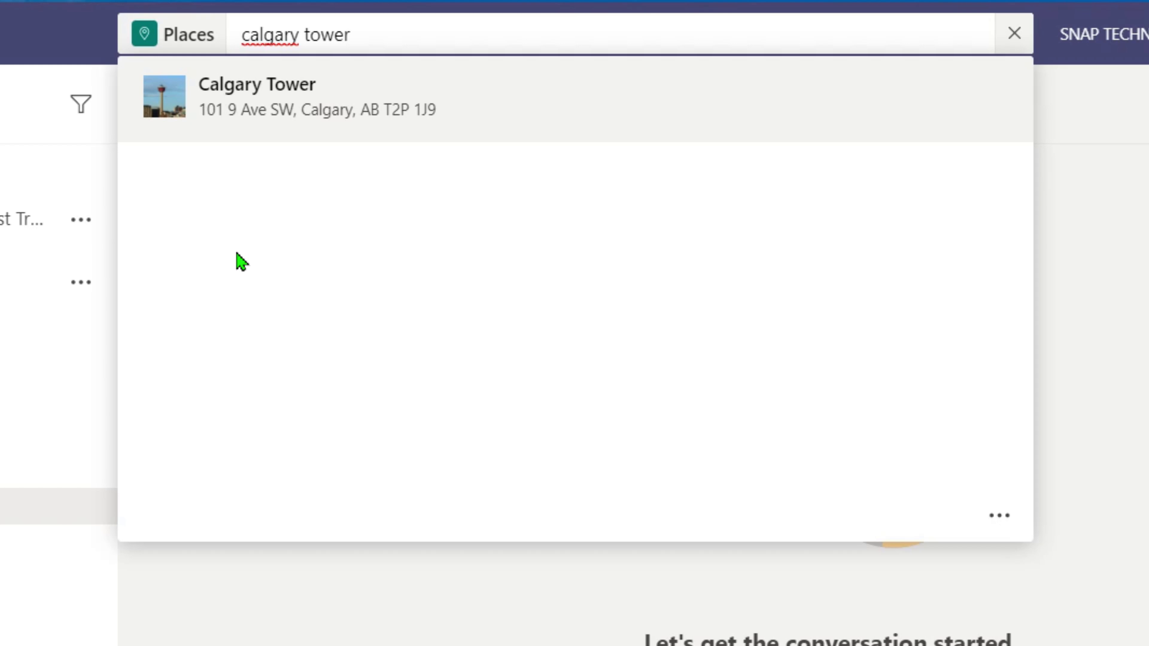
click(257, 100)
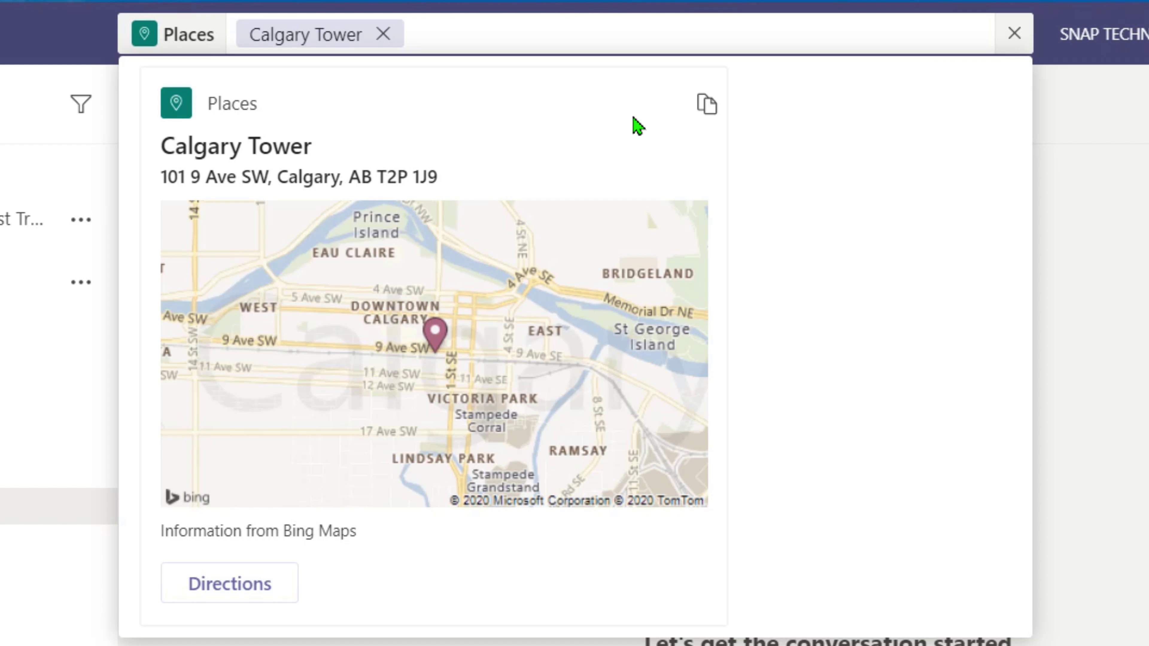
Copy the Calgary Tower card and post the pasted address as a message in the Houses to Stage channel
click(706, 105)
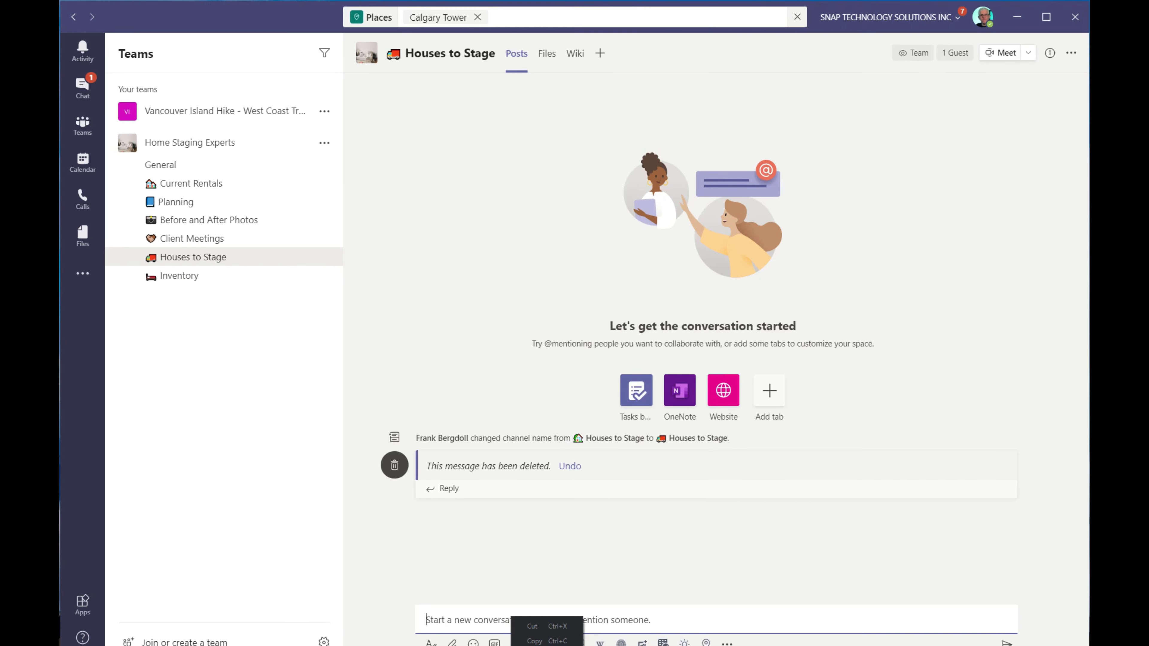
key(ctrl+v)
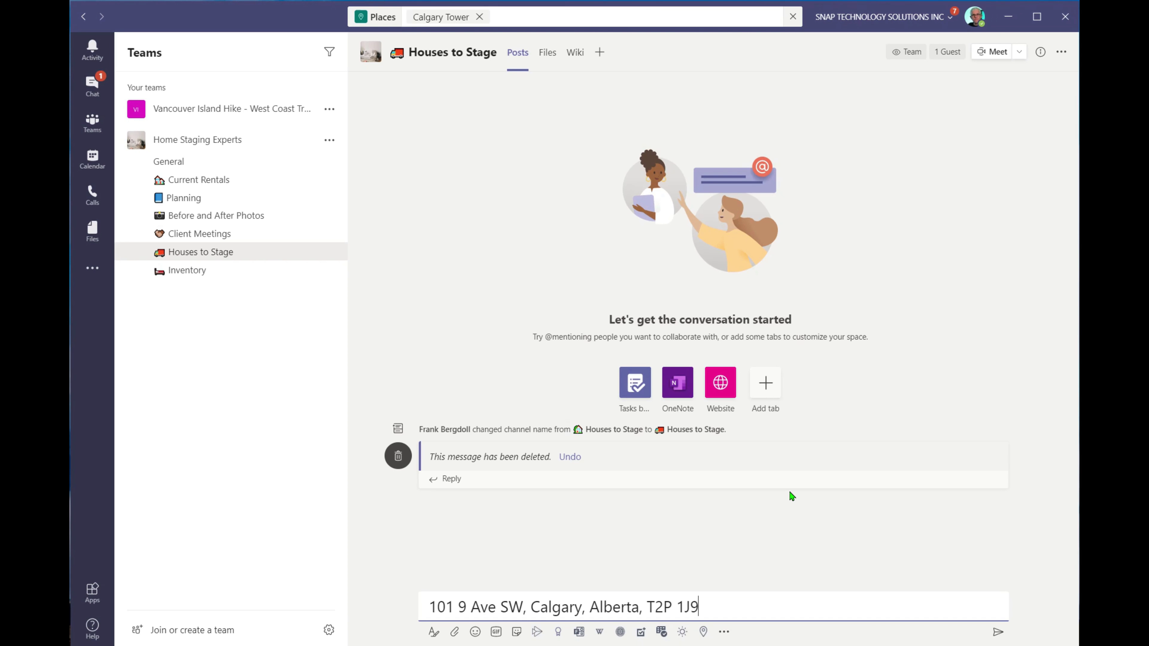
key(Return)
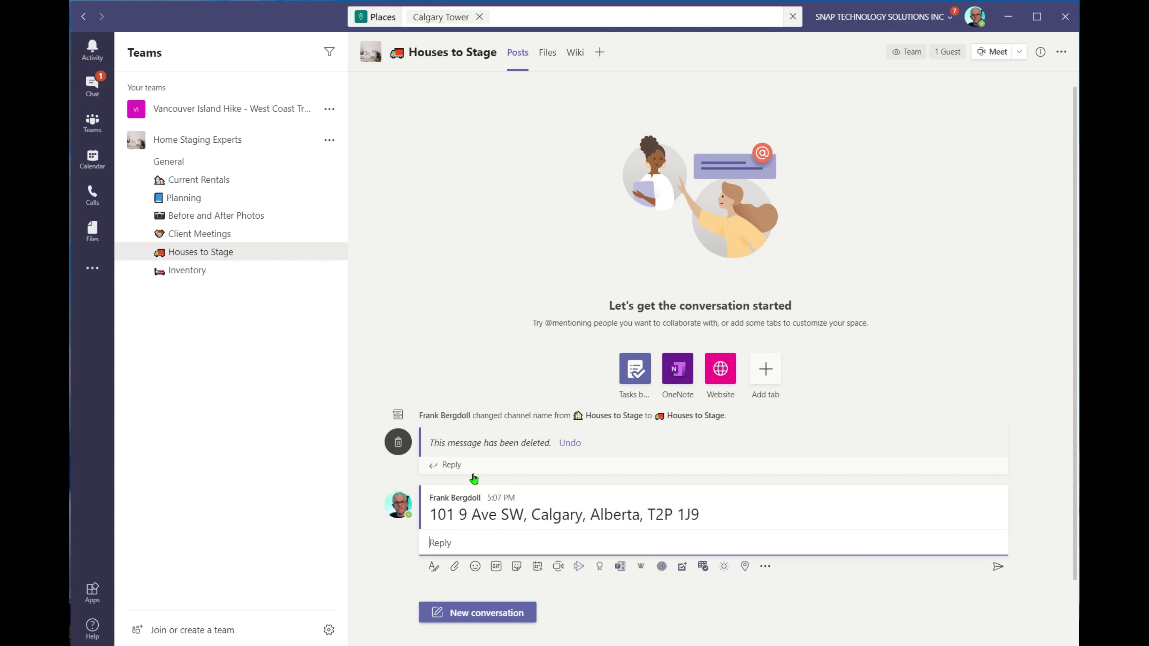
click(488, 612)
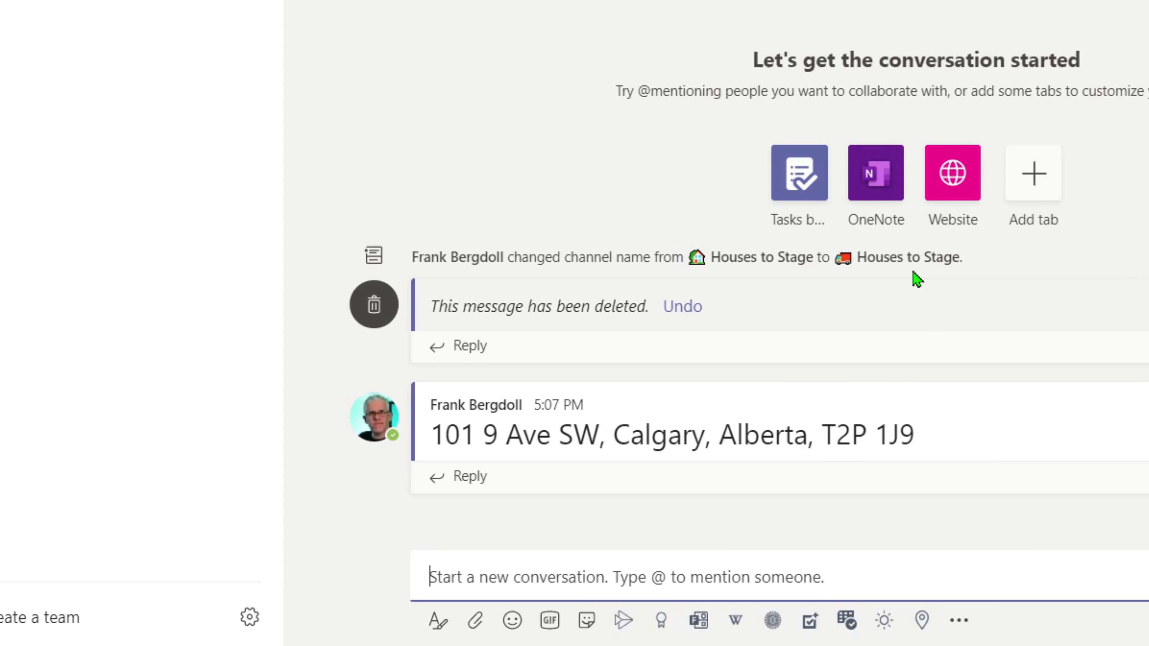
text(@places)
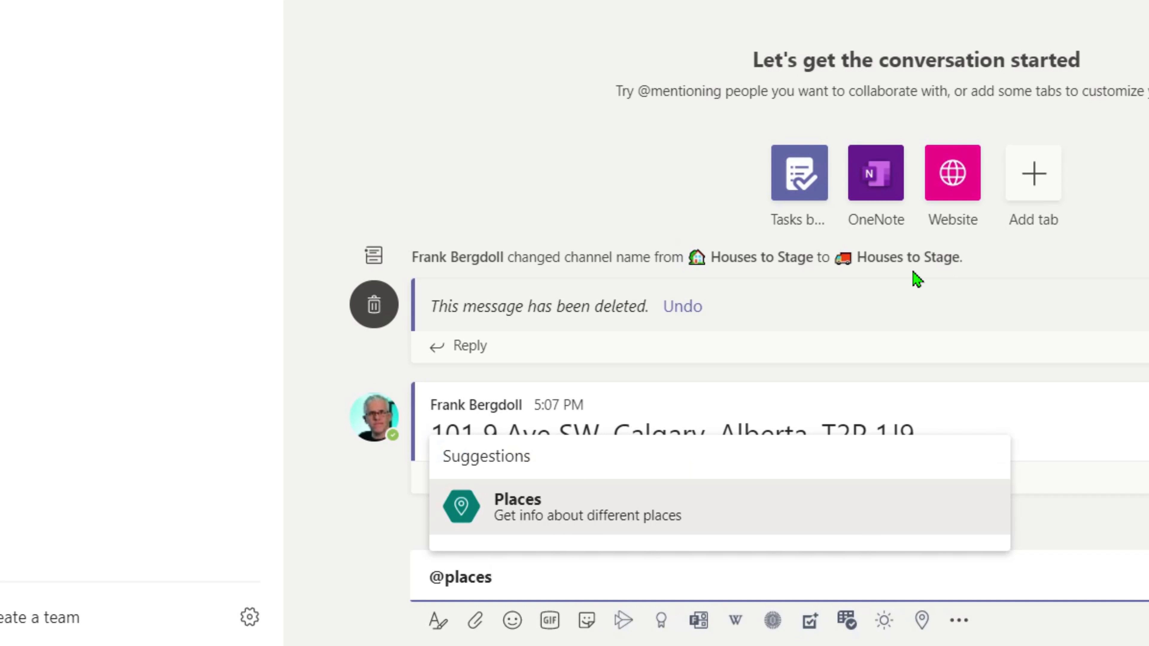
click(511, 509)
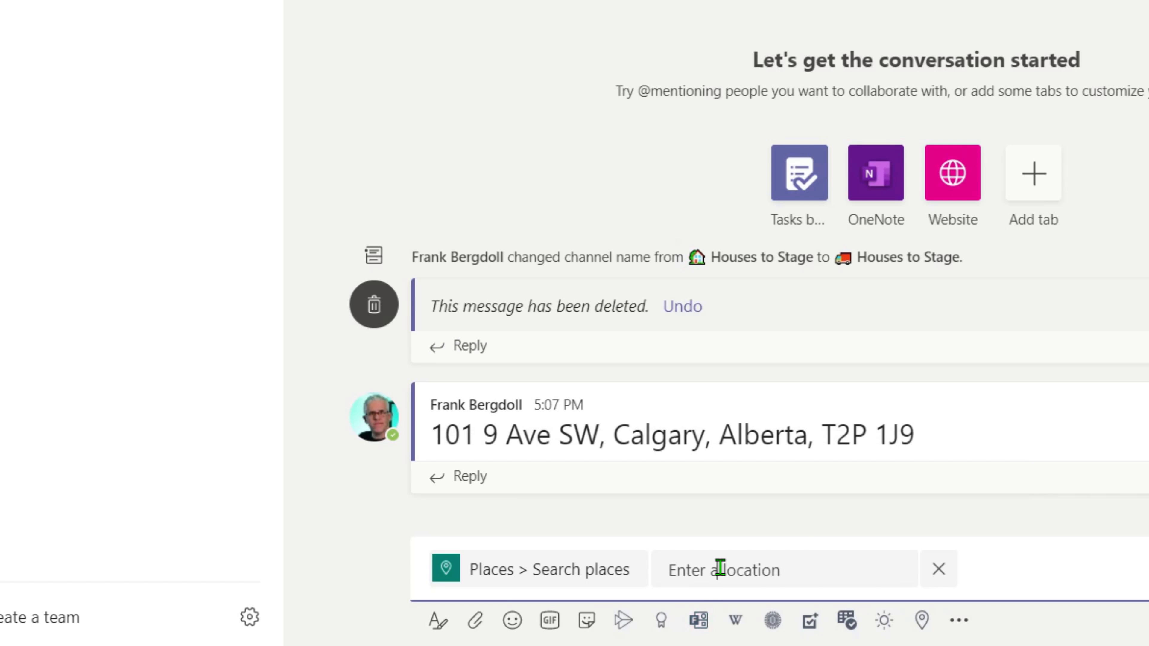
text(calga)
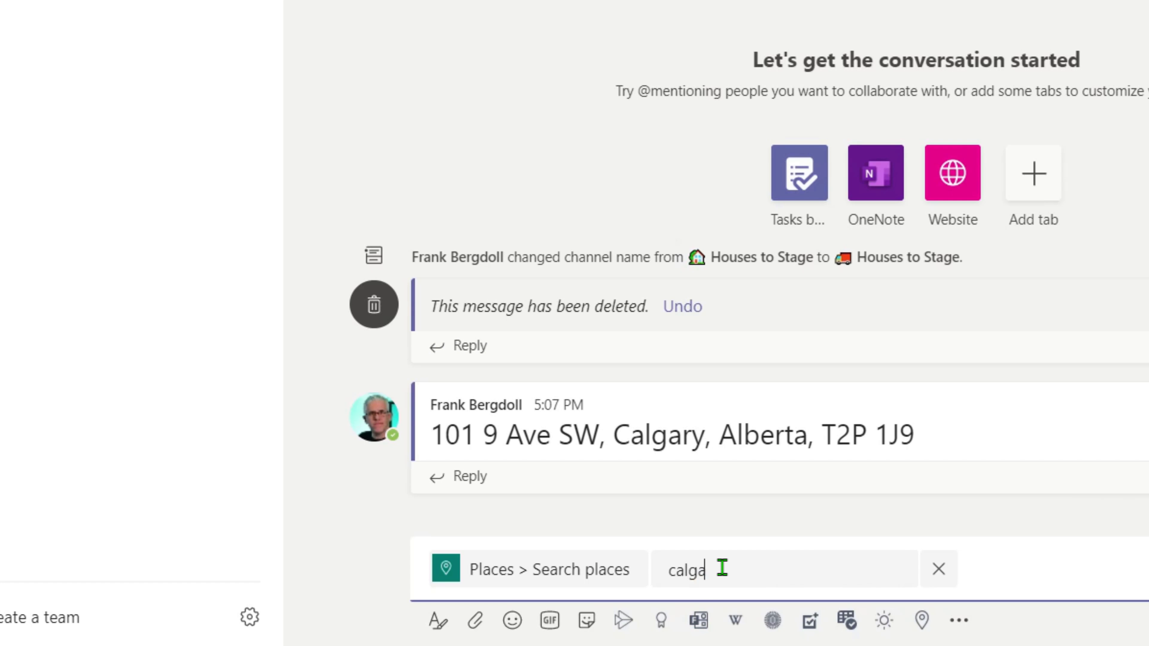
text(ry tower)
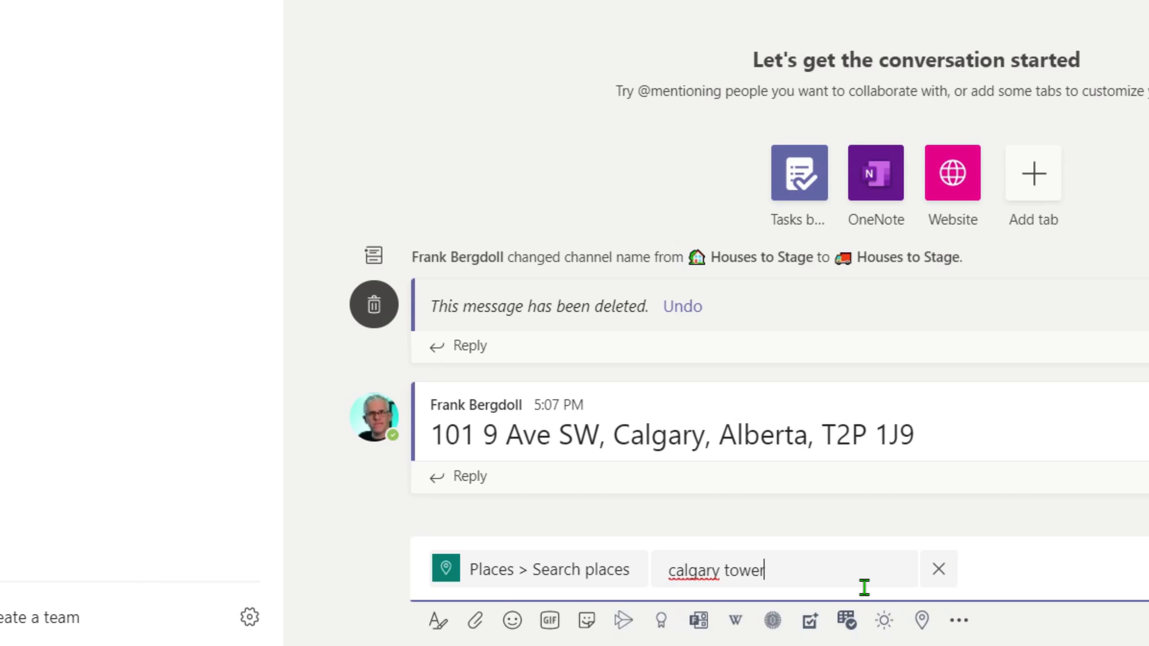
key(Return)
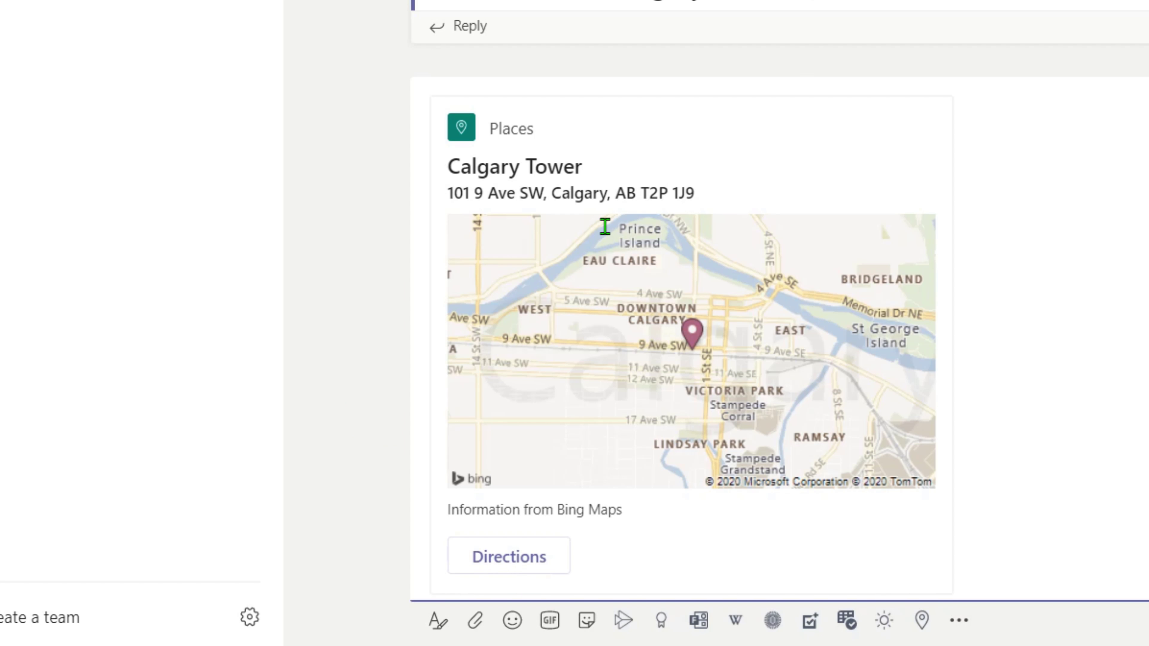
key(Return)
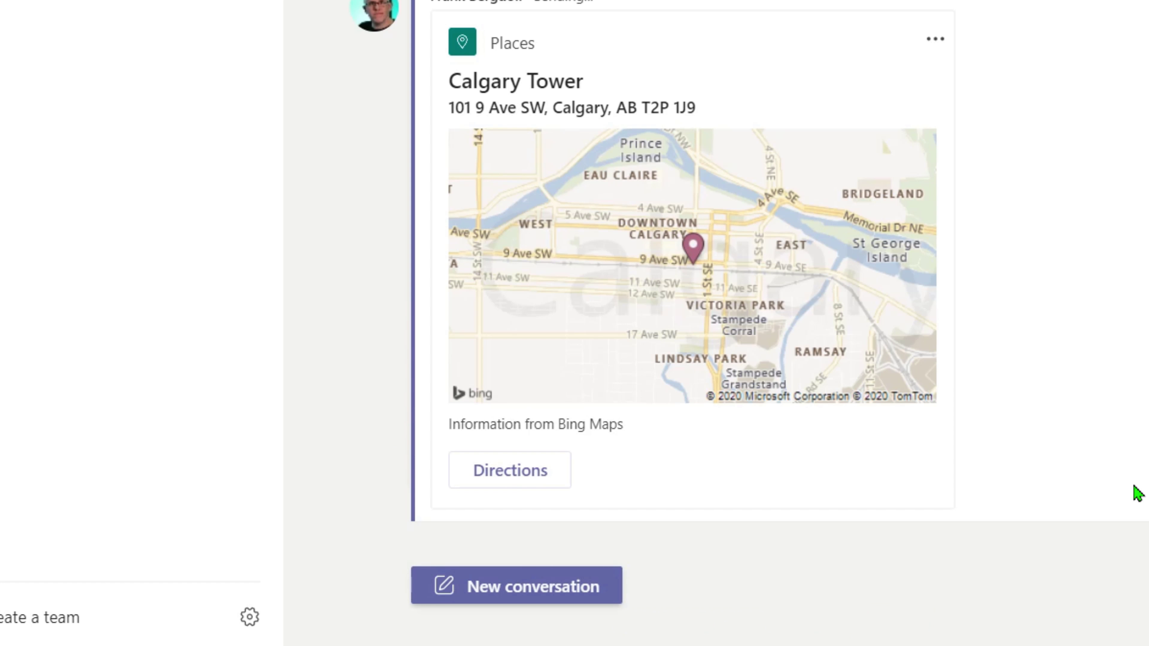
drag(478, 72, 651, 240)
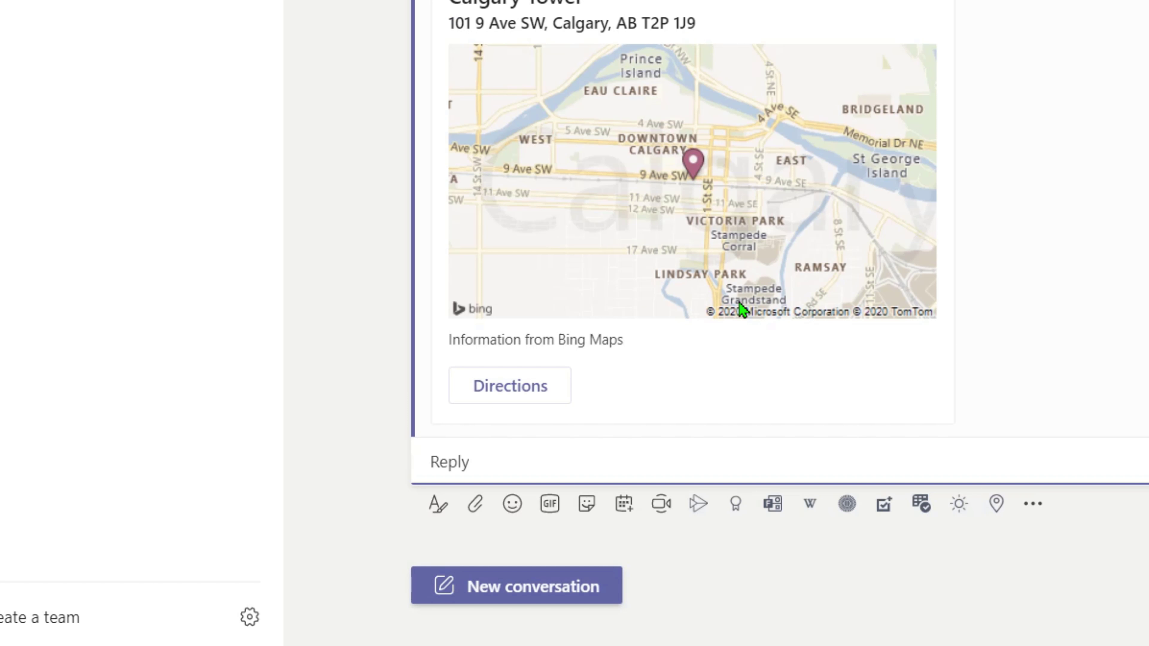
click(1055, 296)
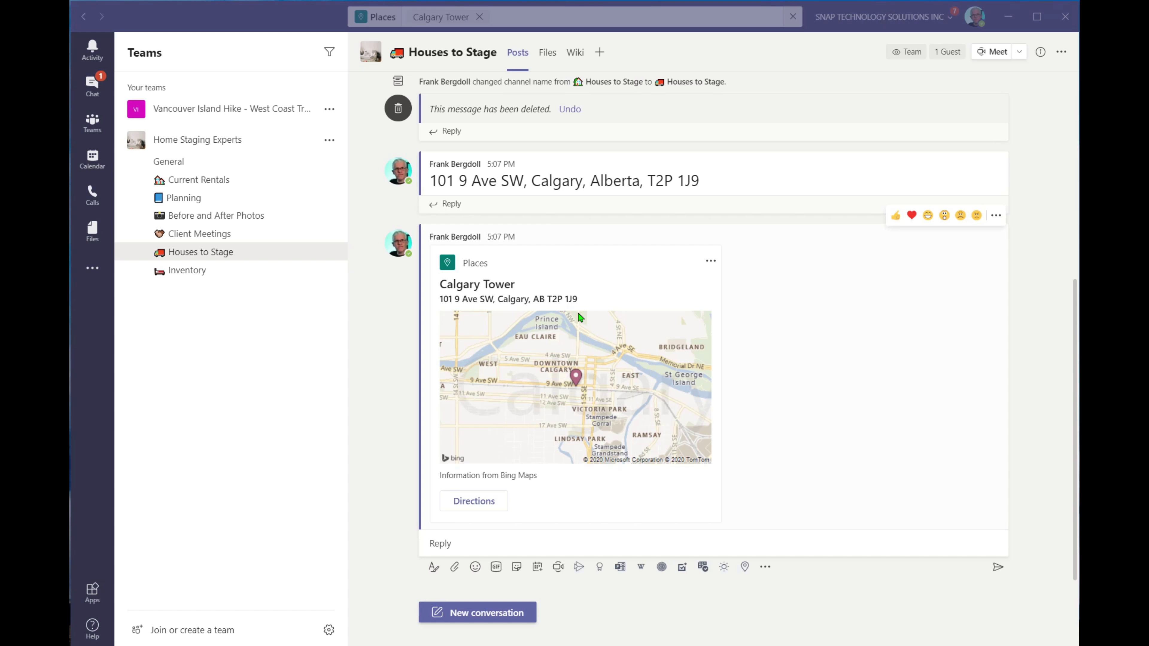
Reply "I got this one!" to the Calgary Tower card post
click(482, 546)
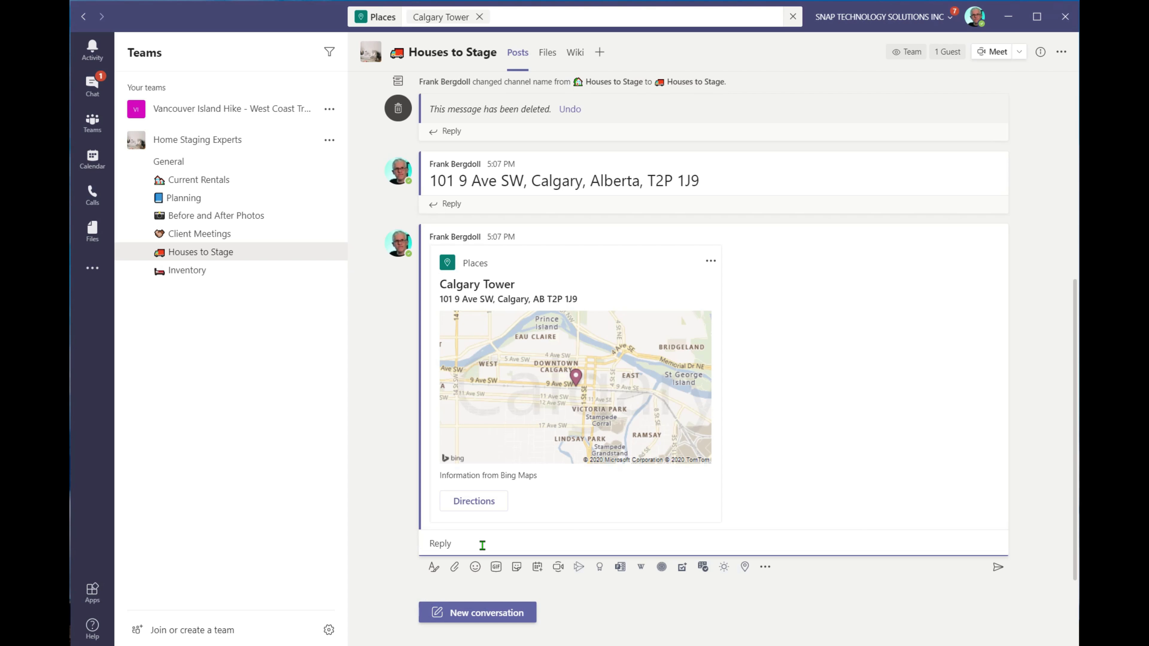
text(I got this one!)
key(Return)
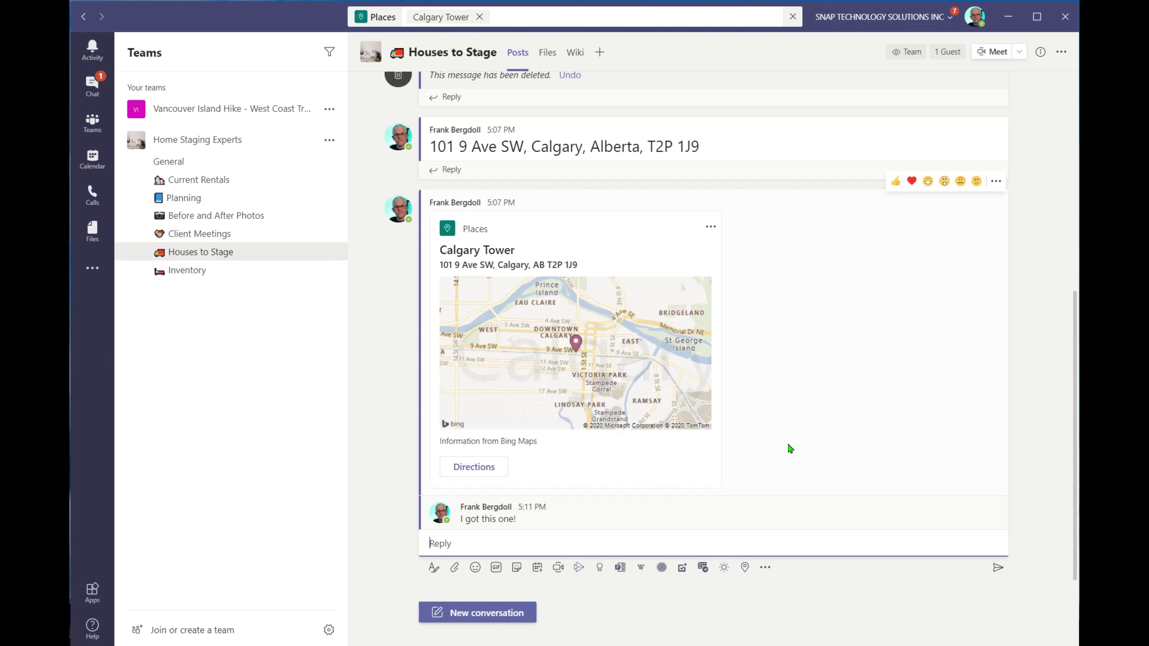
Start a new conversation in the channel with expanded formatting and make it an Announcement
click(489, 612)
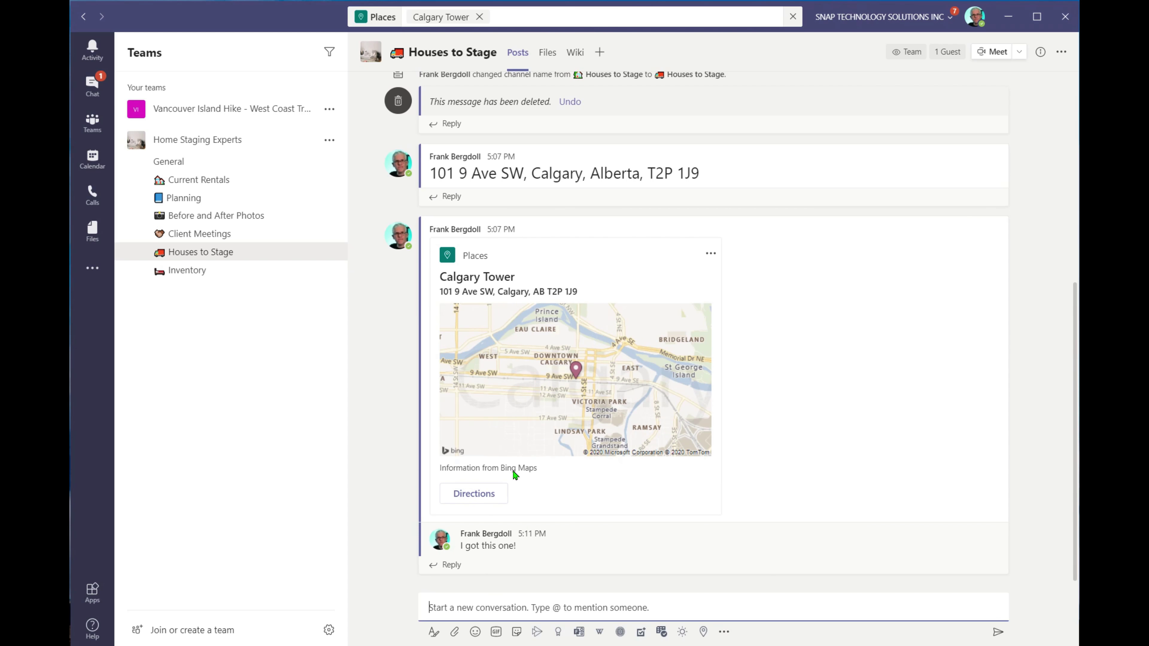
click(433, 632)
click(511, 499)
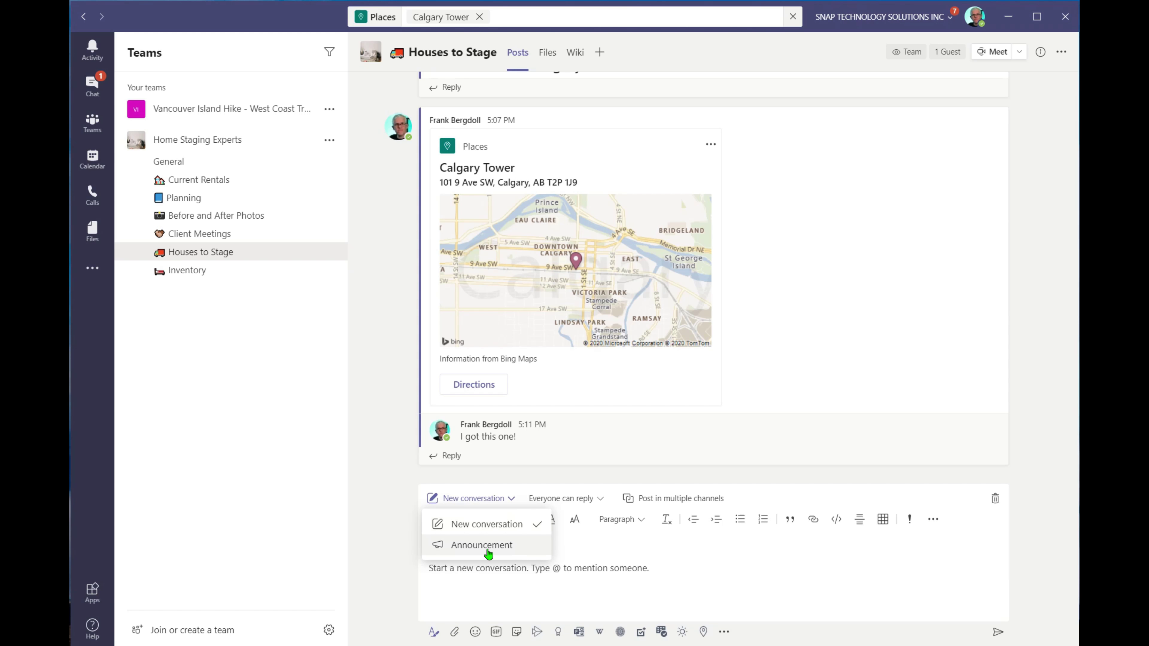
click(497, 548)
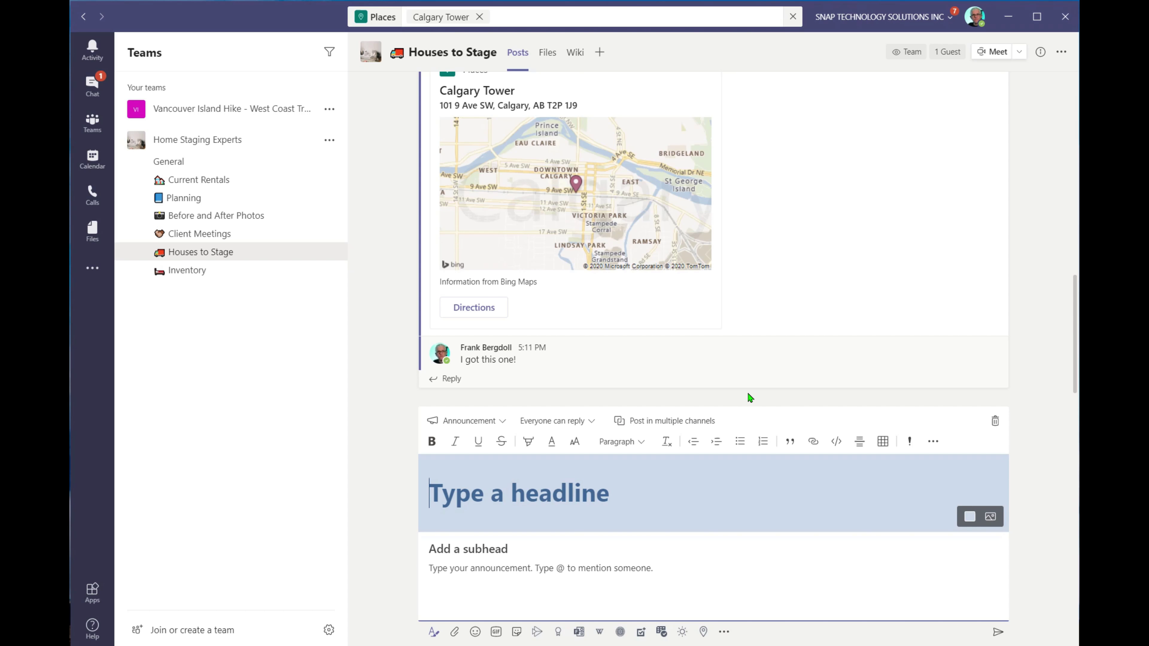
Give the announcement the headline "House #234" and the subhead "Wednesday Delivery"
text(House #)
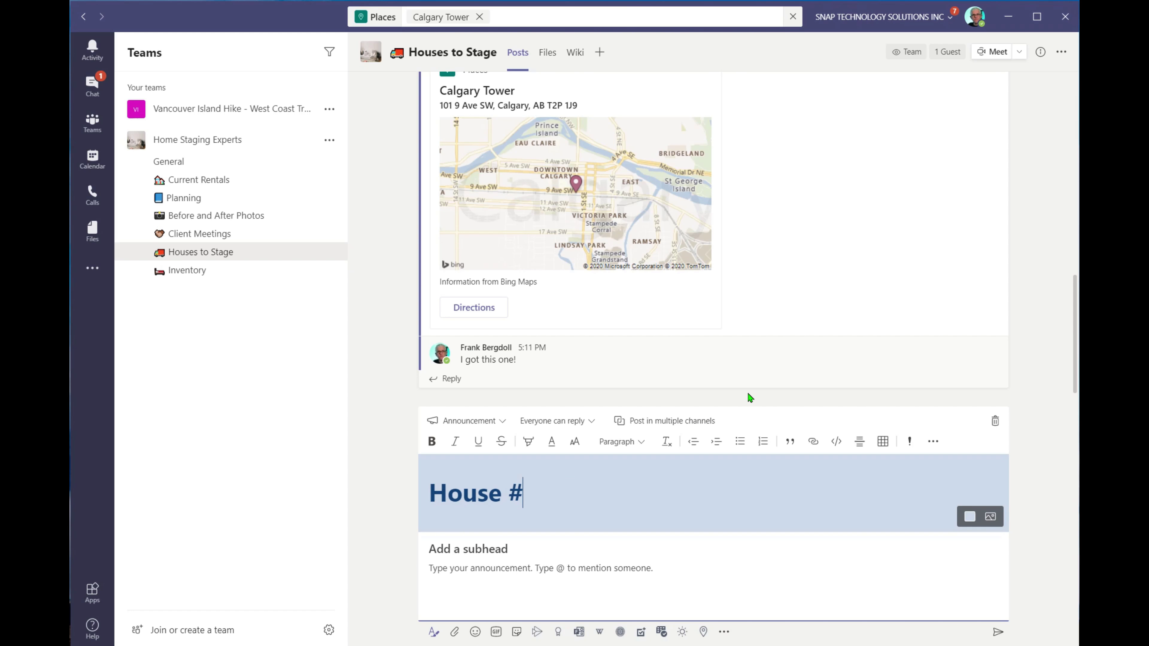
text(234)
key(Tab)
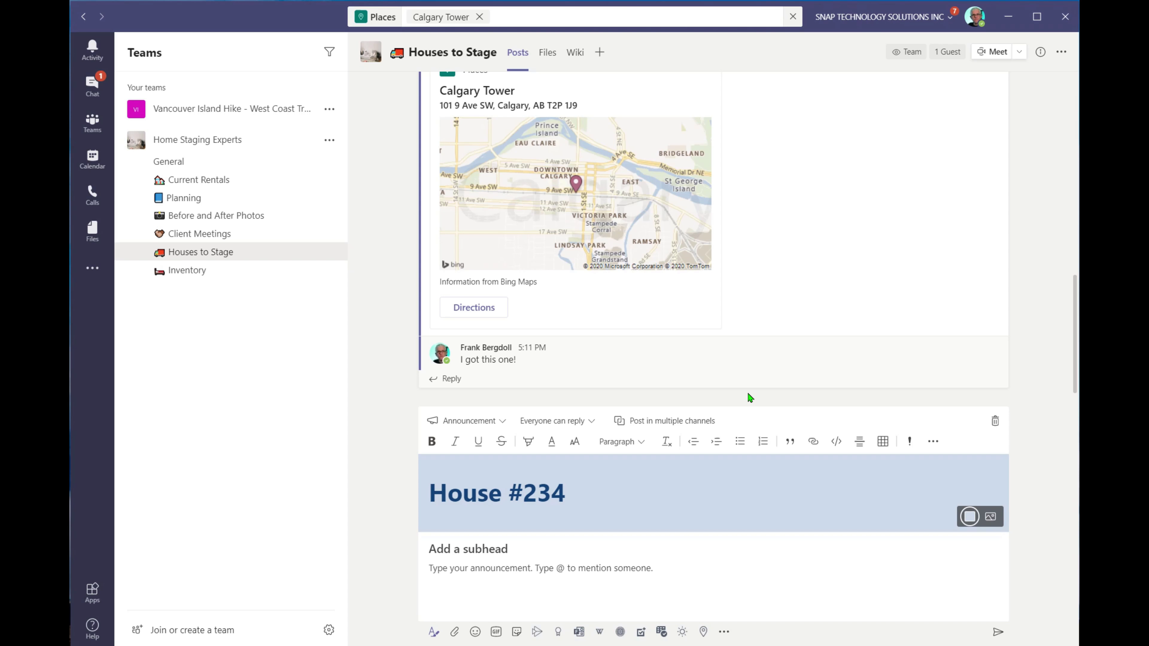
click(489, 548)
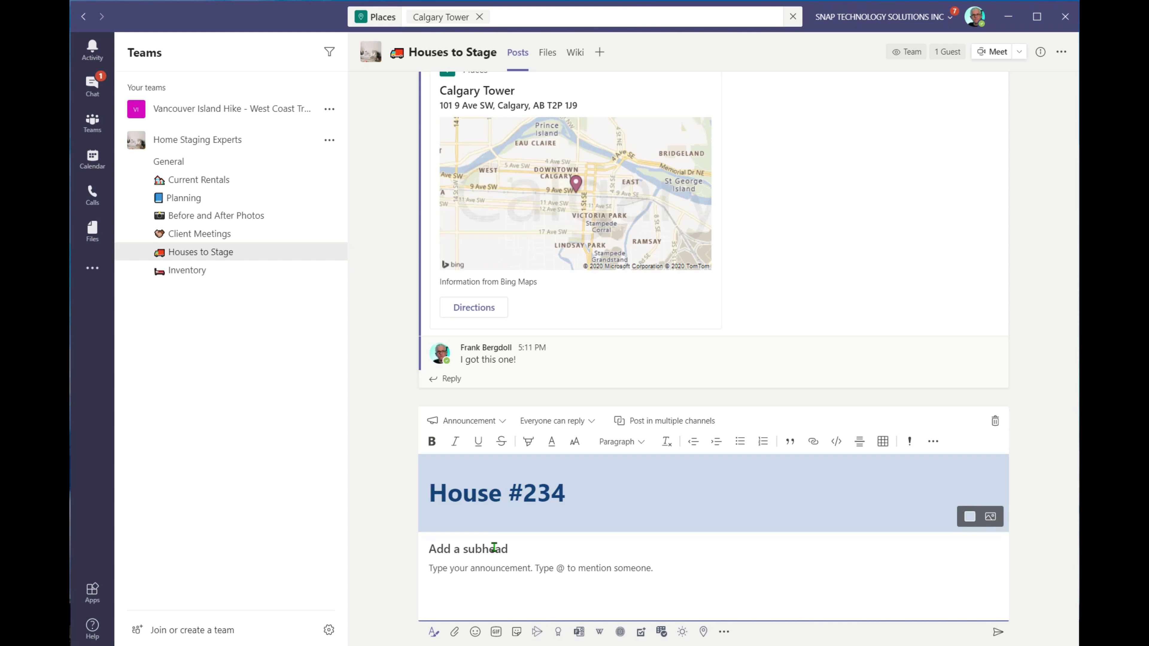
text(Wednesdaty Delivery)
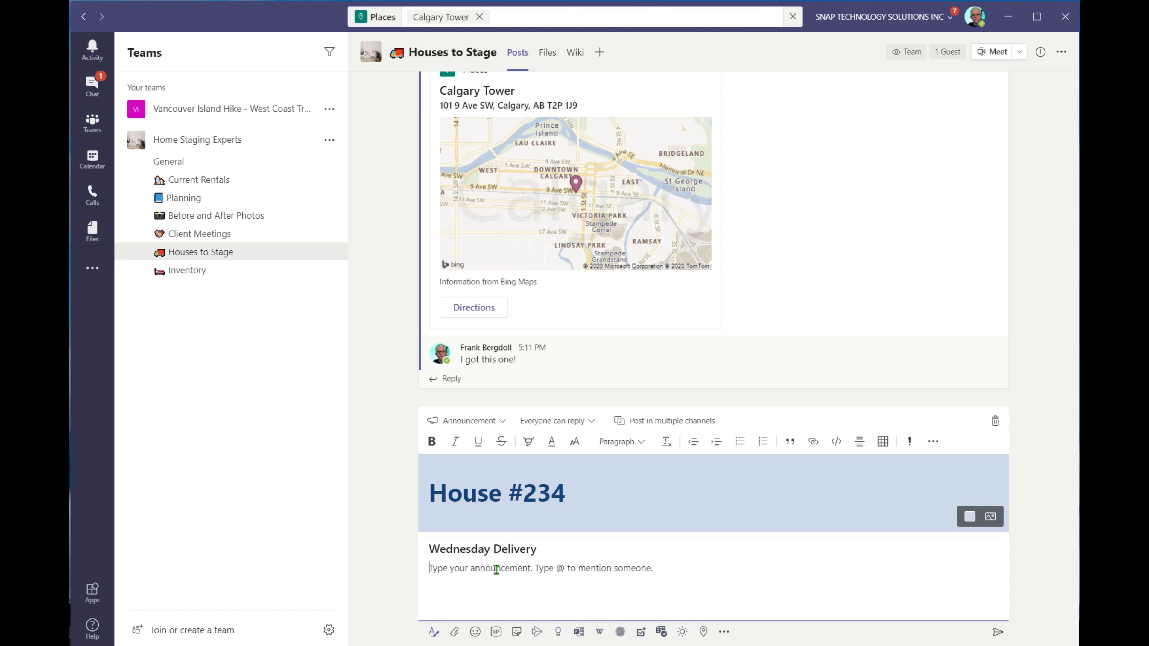
text(@places)
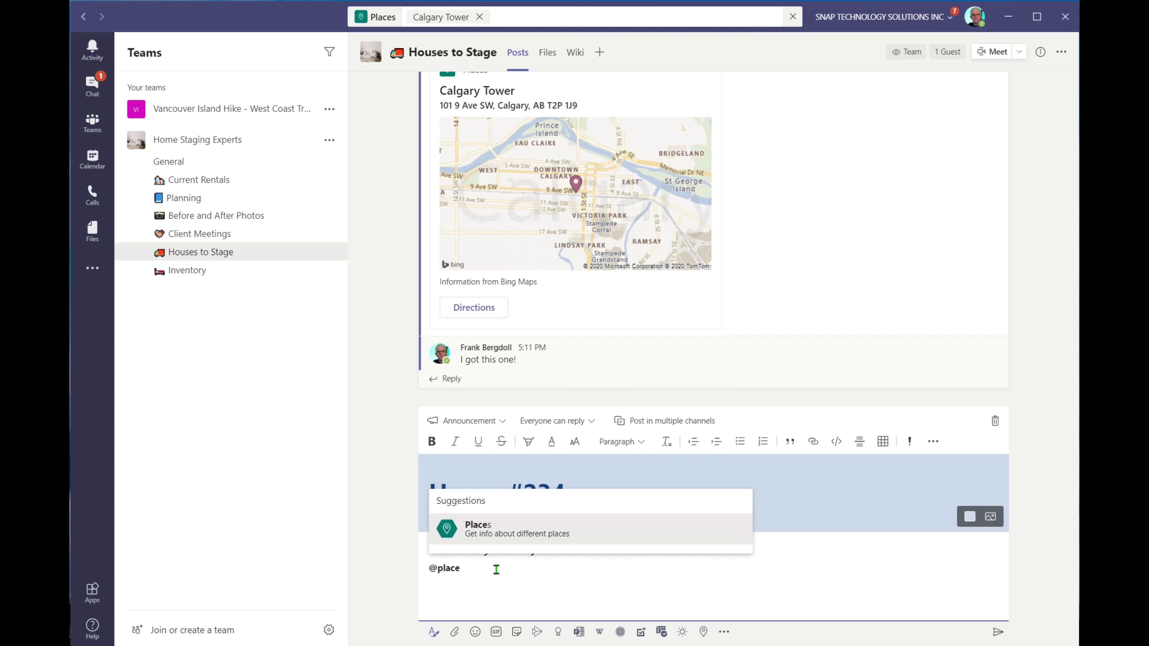
click(485, 538)
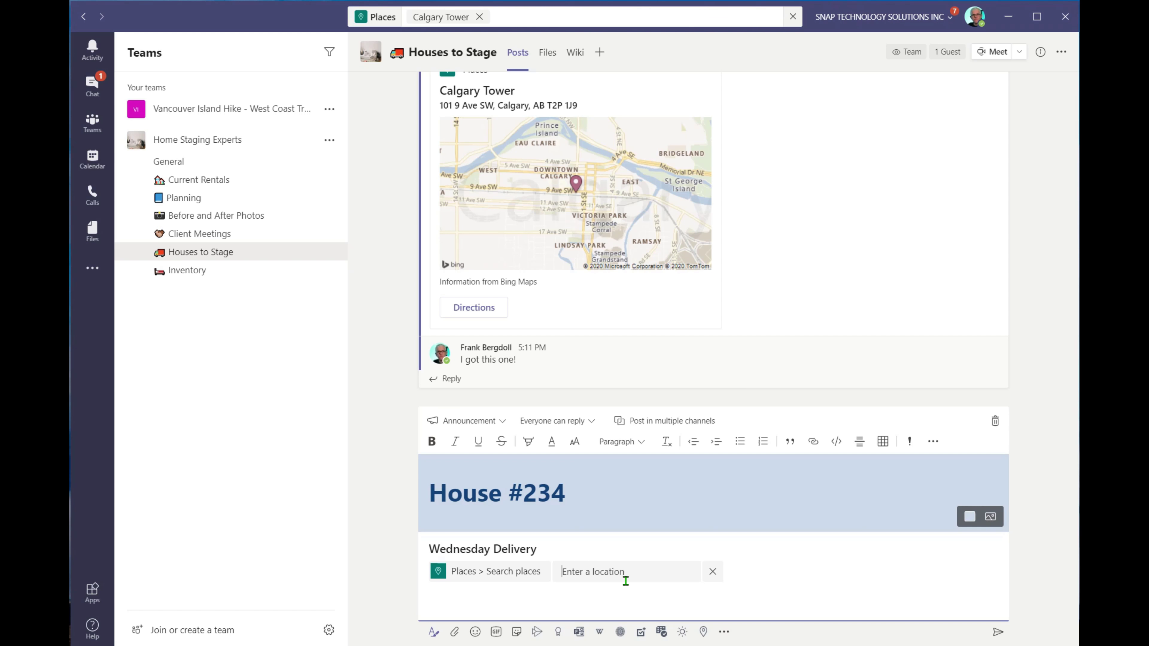
text(M)
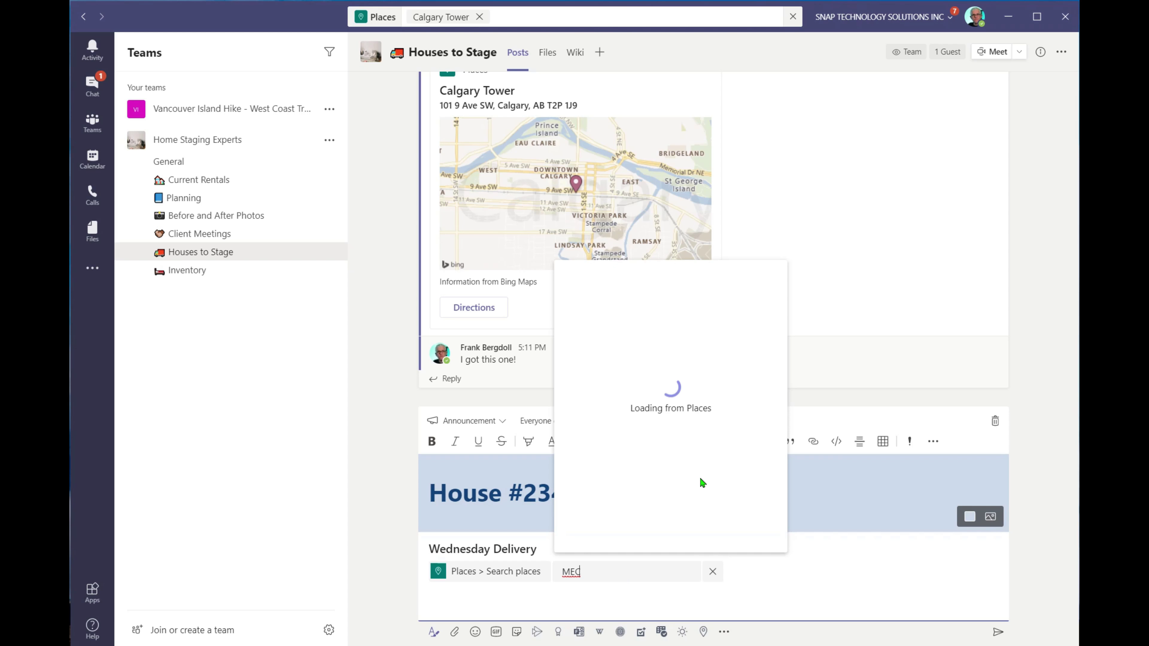
text(EC)
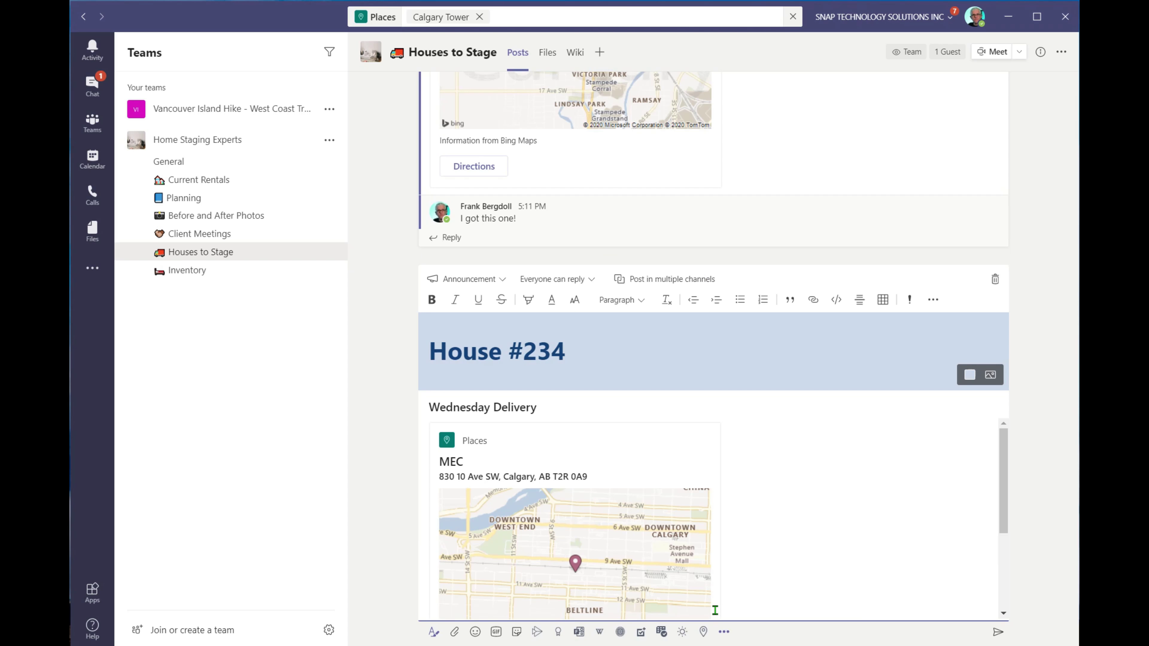
key(Return)
click(998, 633)
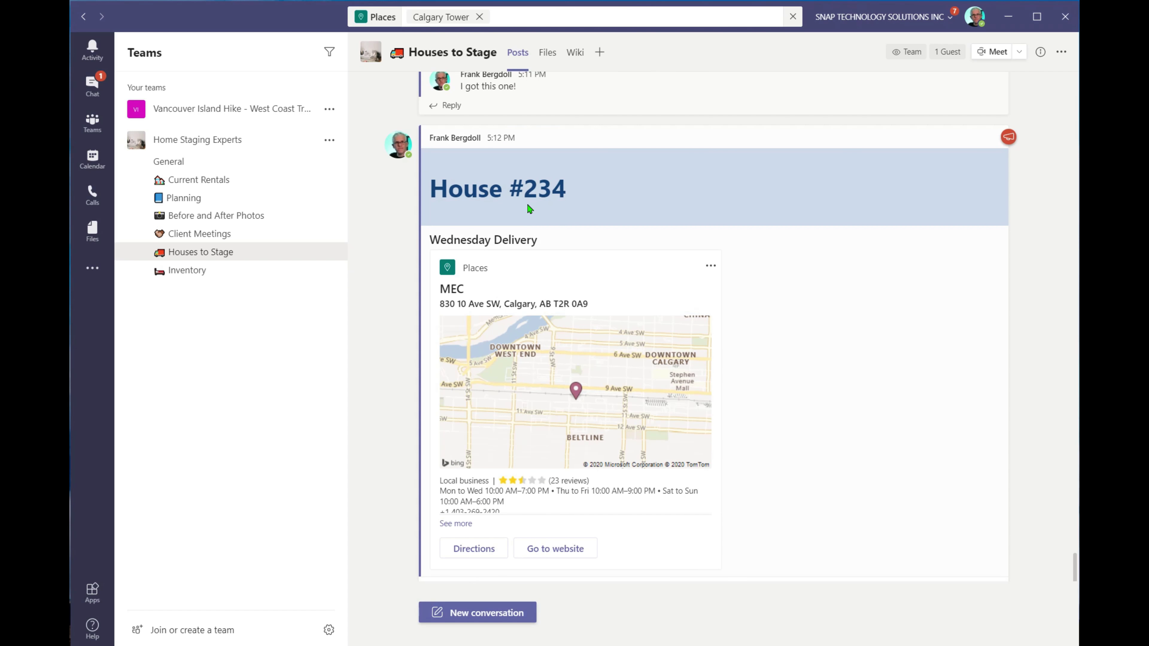